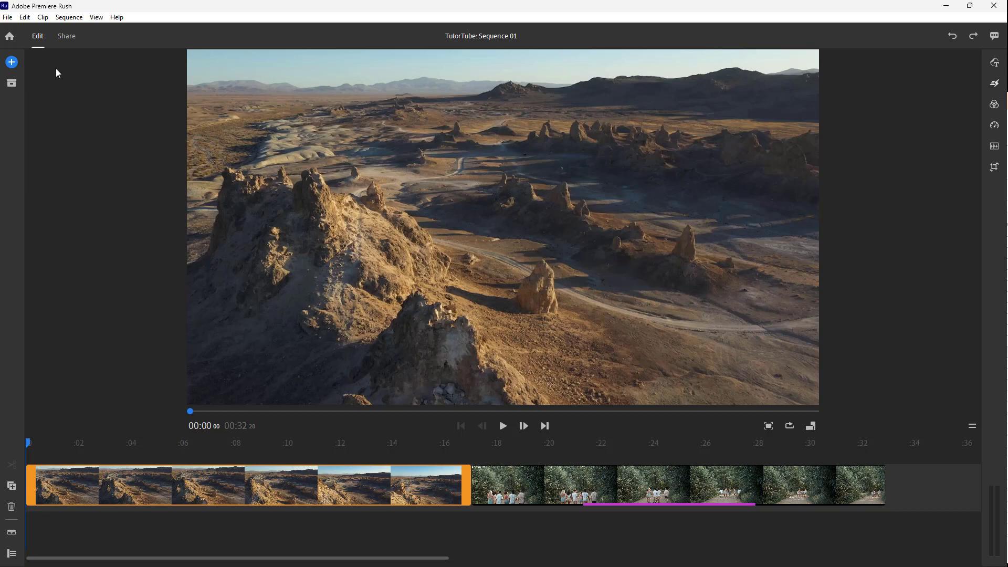
Go to Share and switch off the Local file destination
left_click(63, 34)
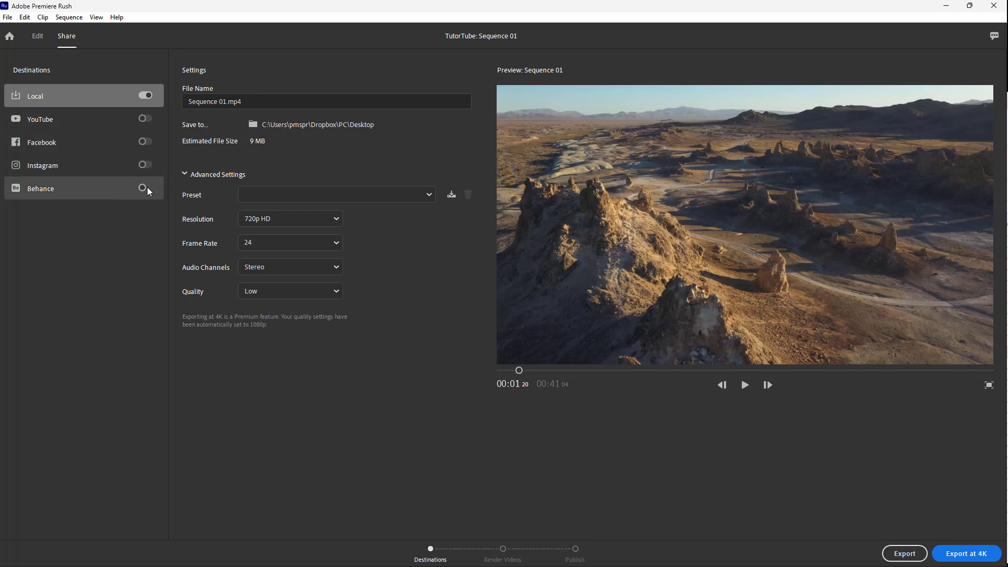
left_click(146, 96)
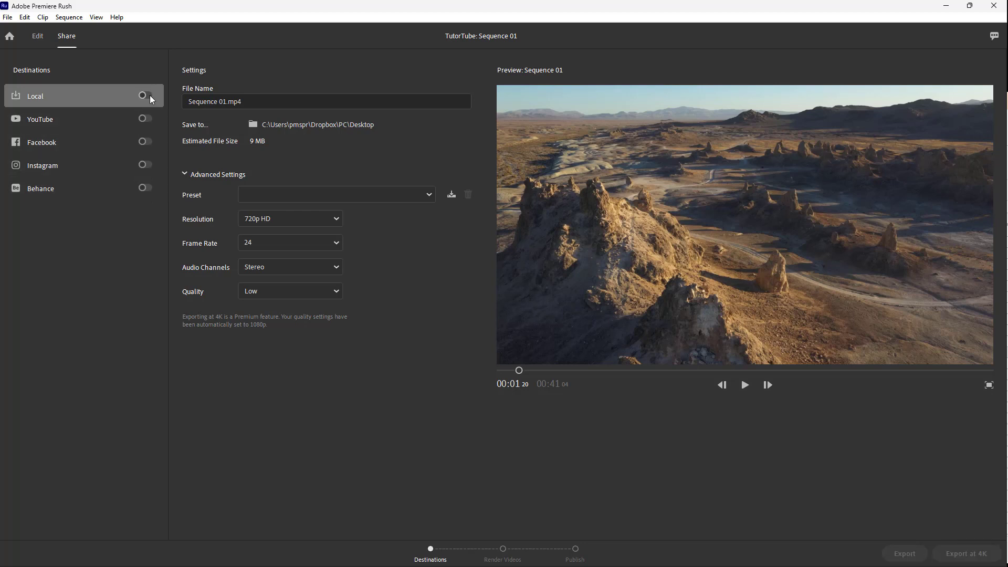
Enable the YouTube destination and expand its Advanced Settings (720p HD, 24 fps, Stereo)
left_click(145, 119)
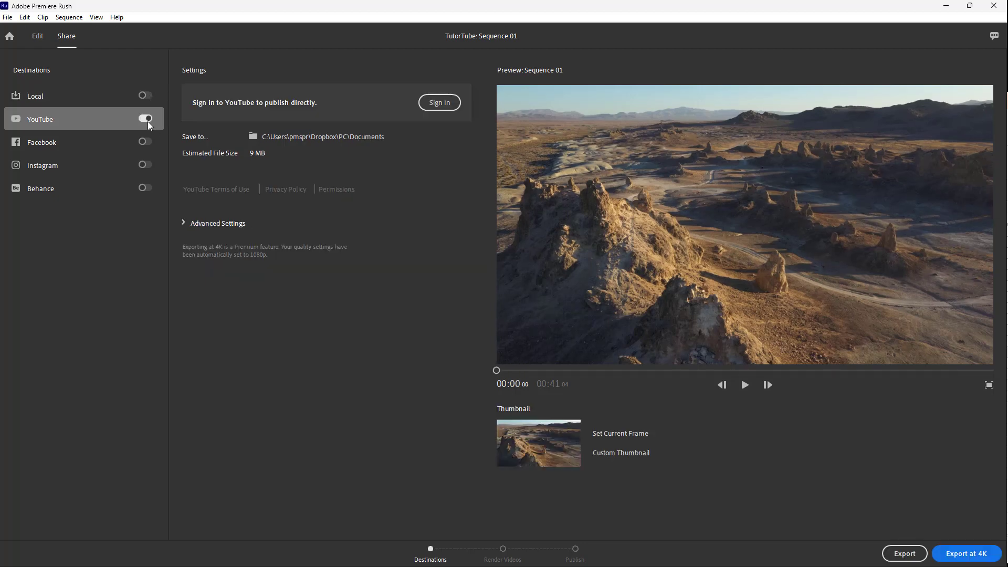
left_click(186, 222)
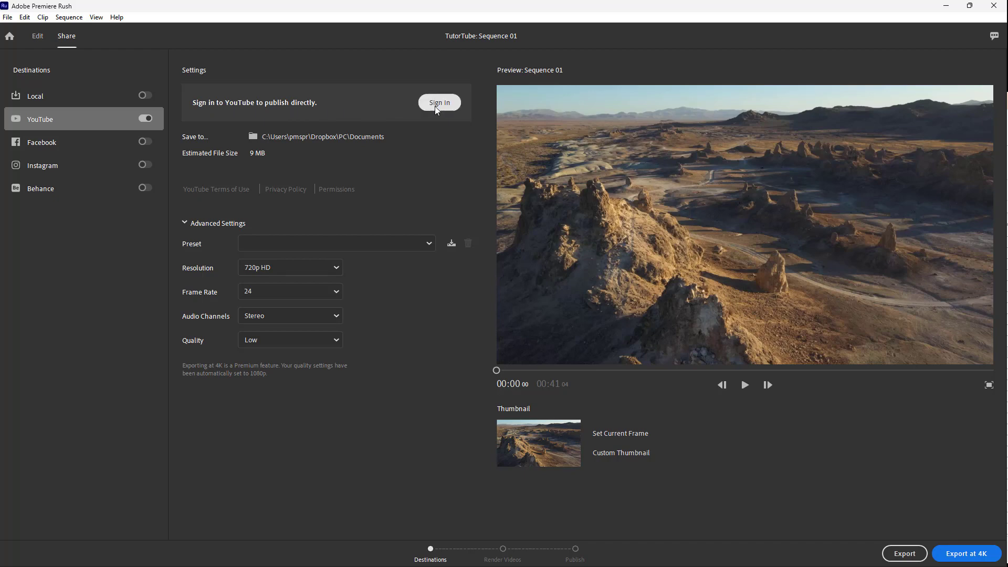
Begin YouTube sign-in and allow Premiere Rush through the Windows Defender Firewall
left_click(449, 100)
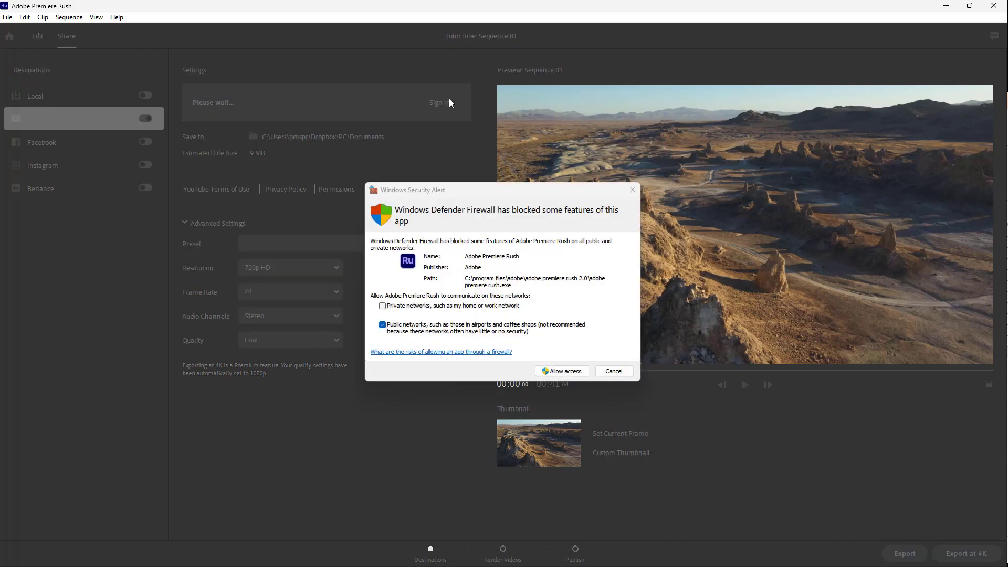
left_click(564, 373)
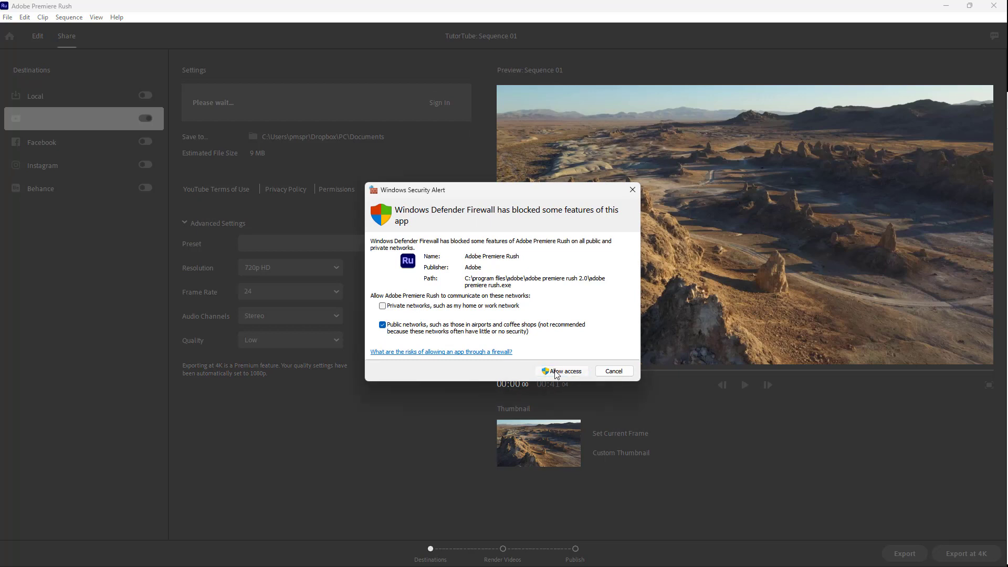
left_click(558, 373)
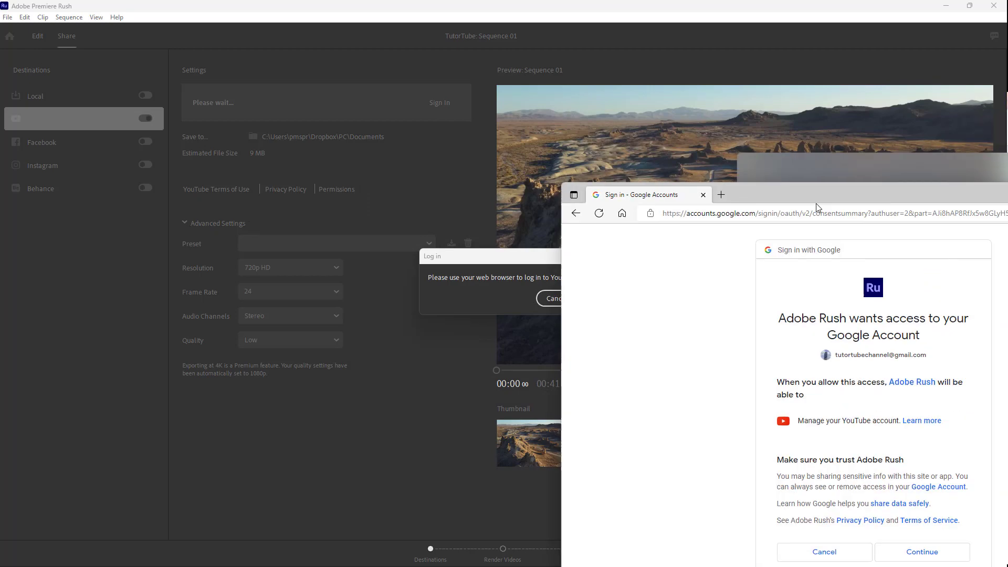
Centre the Google consent page and approve Adobe Rush's access to the YouTube account
left_click_drag(873, 202, 524, 67)
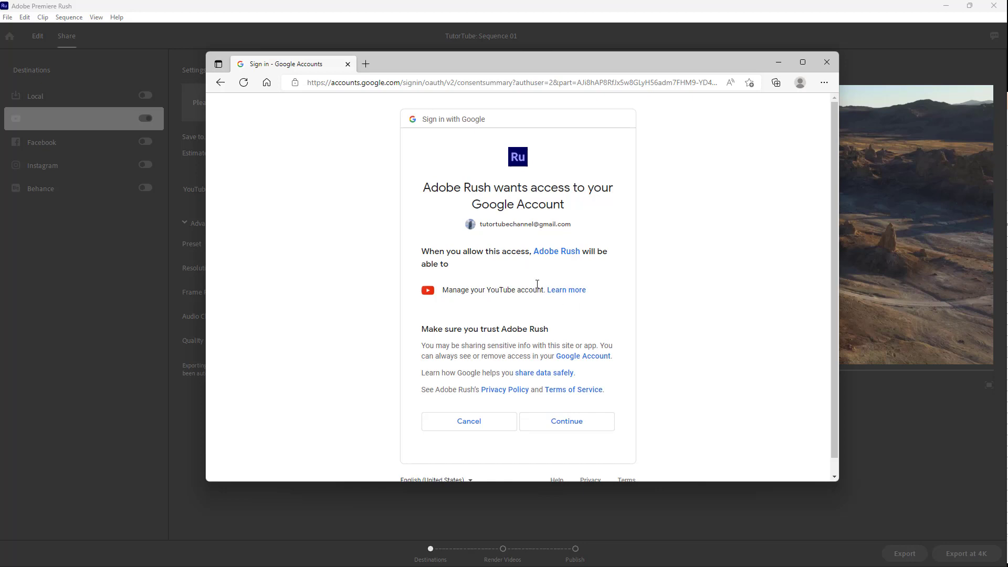
left_click(579, 423)
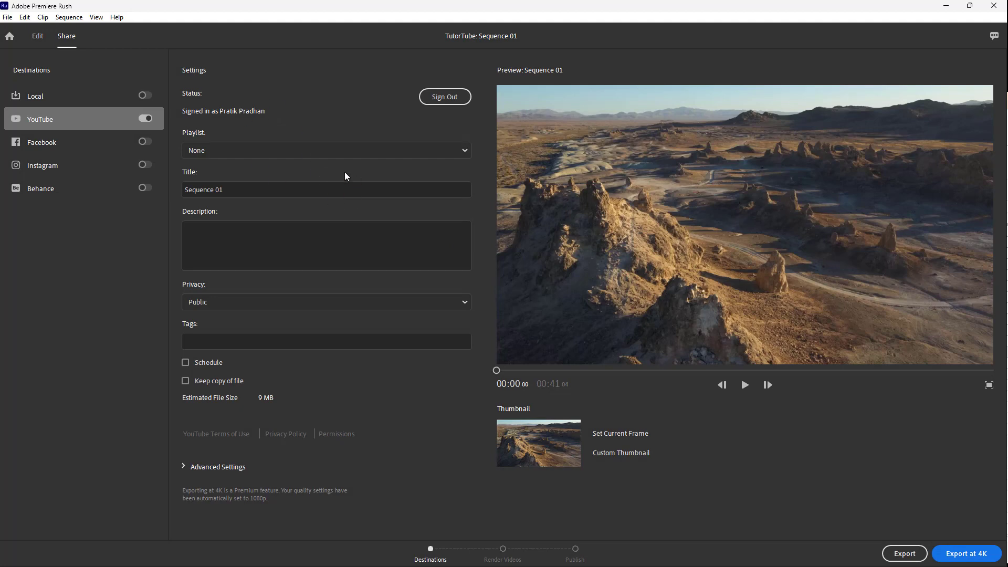
Replace the 'Sequence 01' title with 'Test', set privacy to Private, and expand Advanced Settings
left_click(325, 149)
left_click(351, 209)
left_click(213, 189)
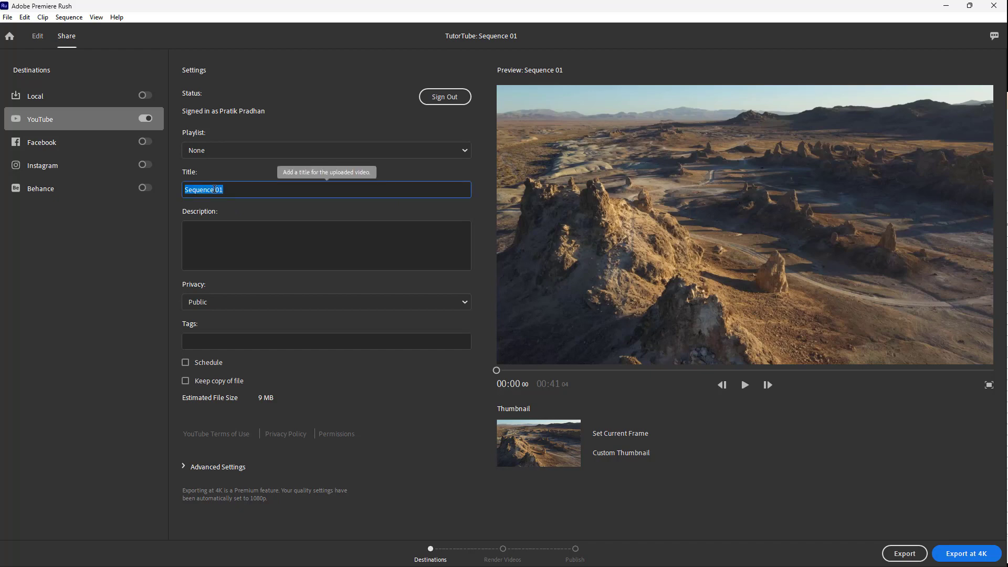
type("Test")
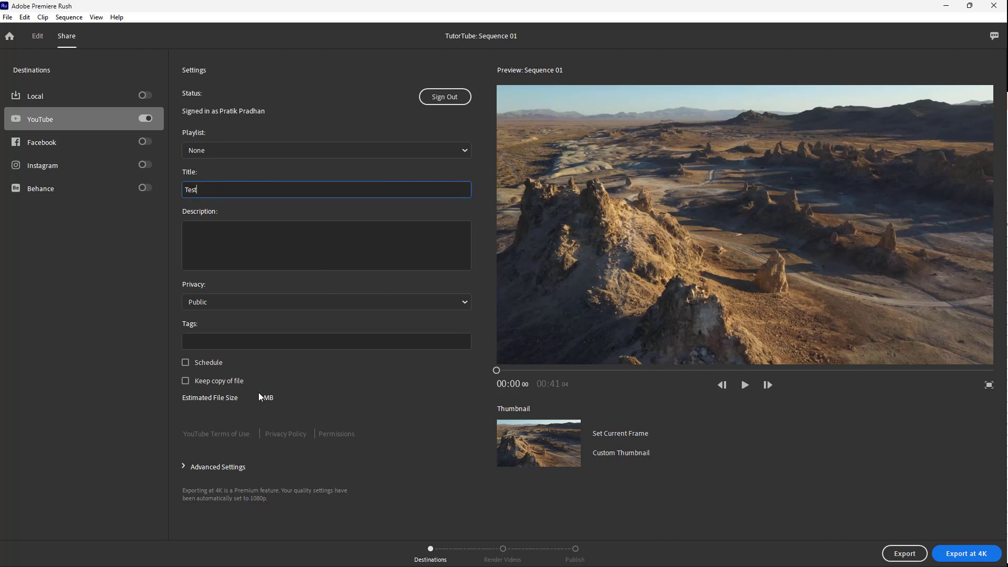
left_click(226, 302)
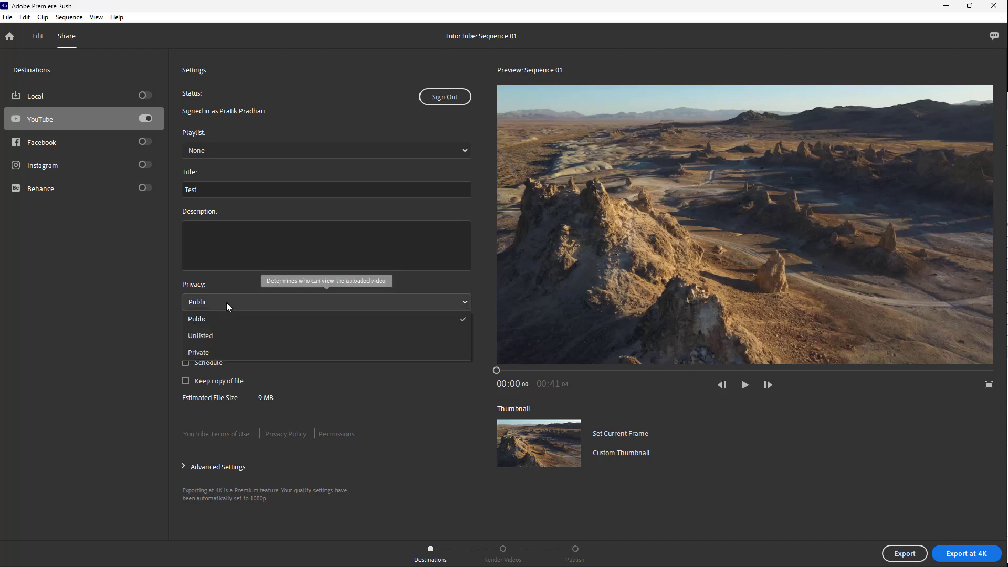
left_click(218, 355)
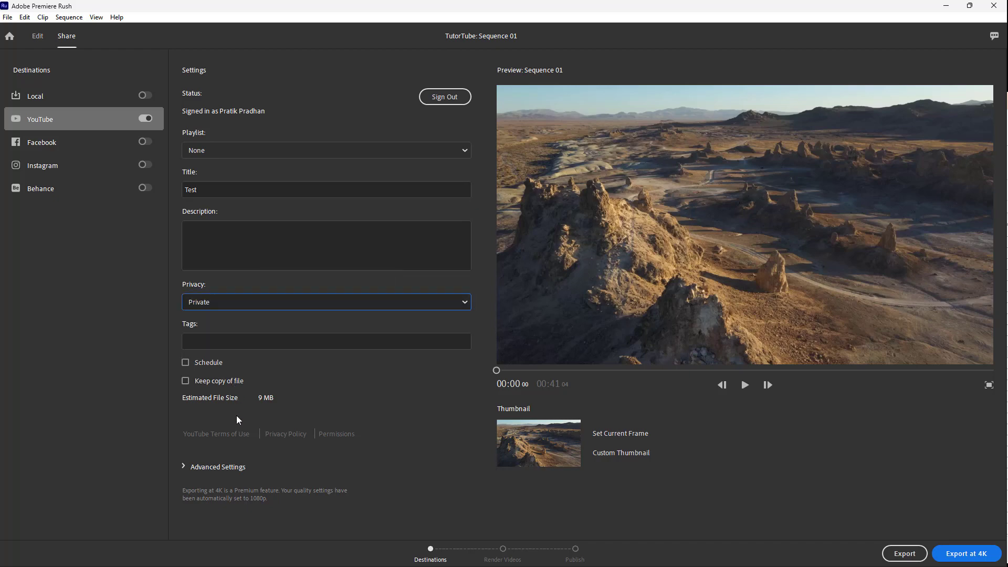
left_click(204, 466)
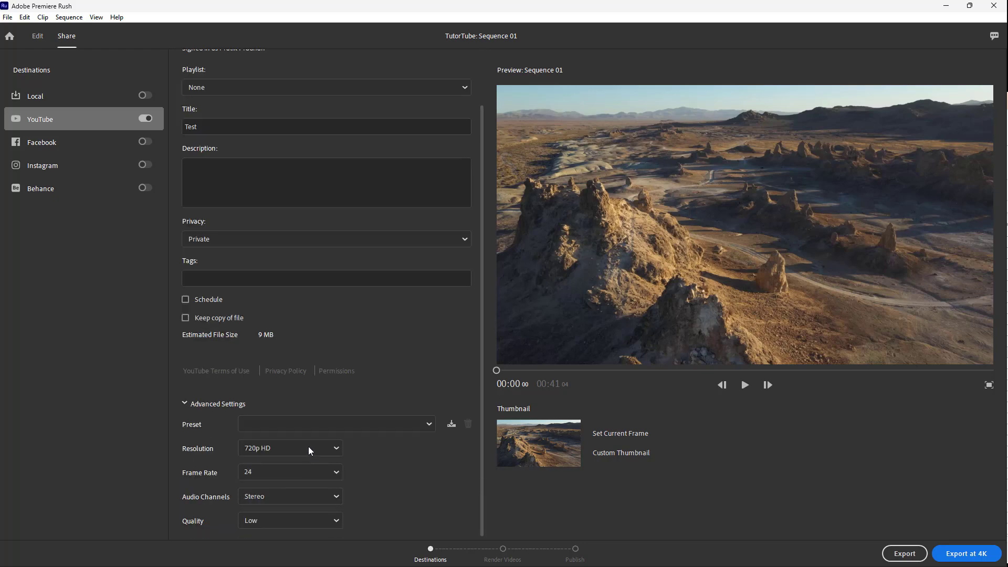
Select the YouTube 720p HD preset and render the video via Export
left_click(314, 430)
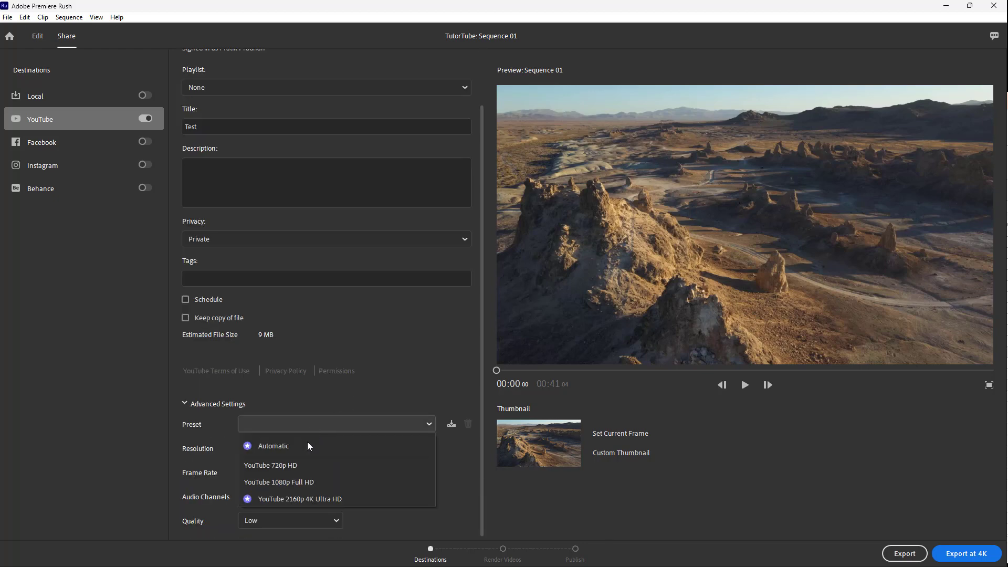
left_click(295, 467)
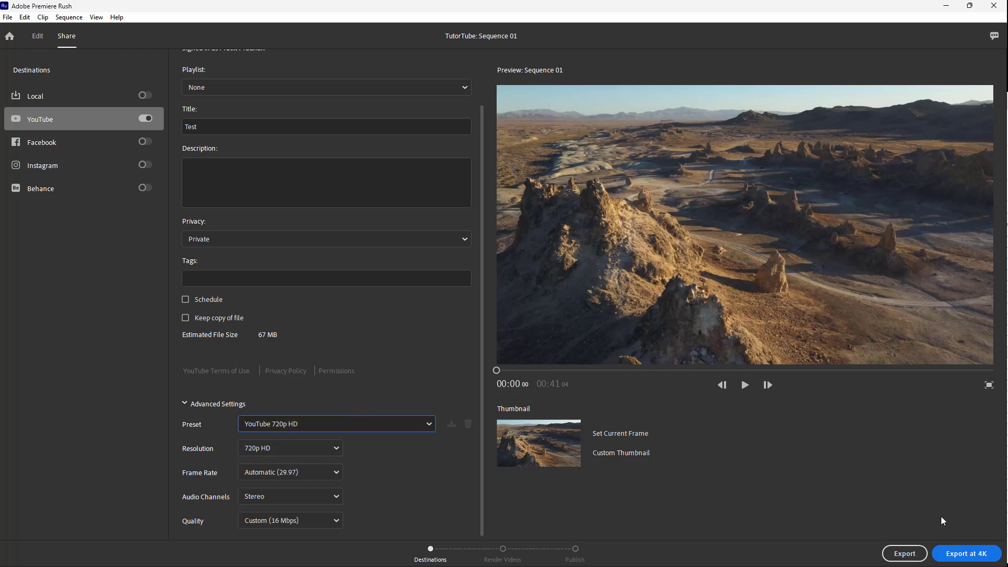
left_click(904, 554)
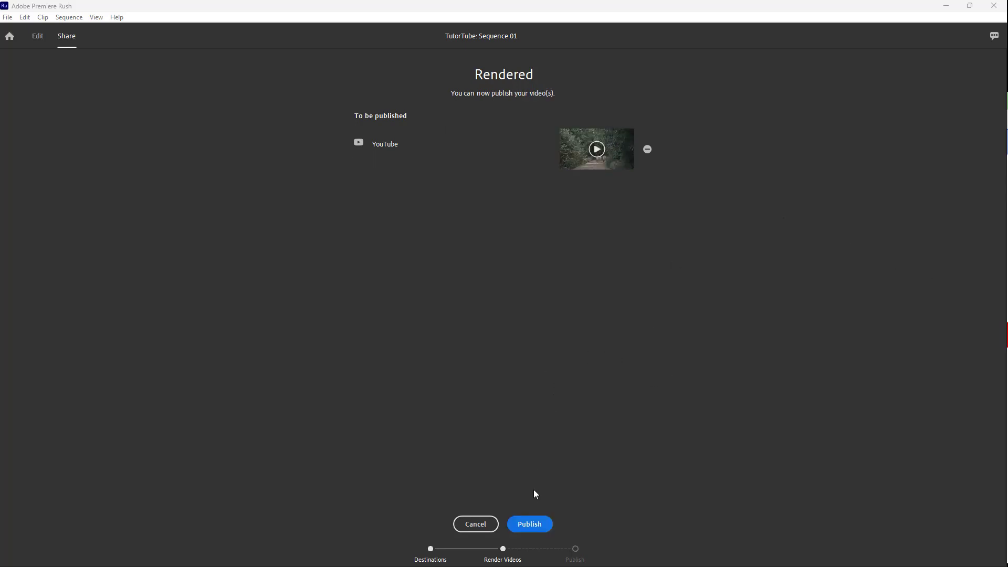
Publish the rendered Test video to YouTube and watch until it shows Published
left_click(537, 524)
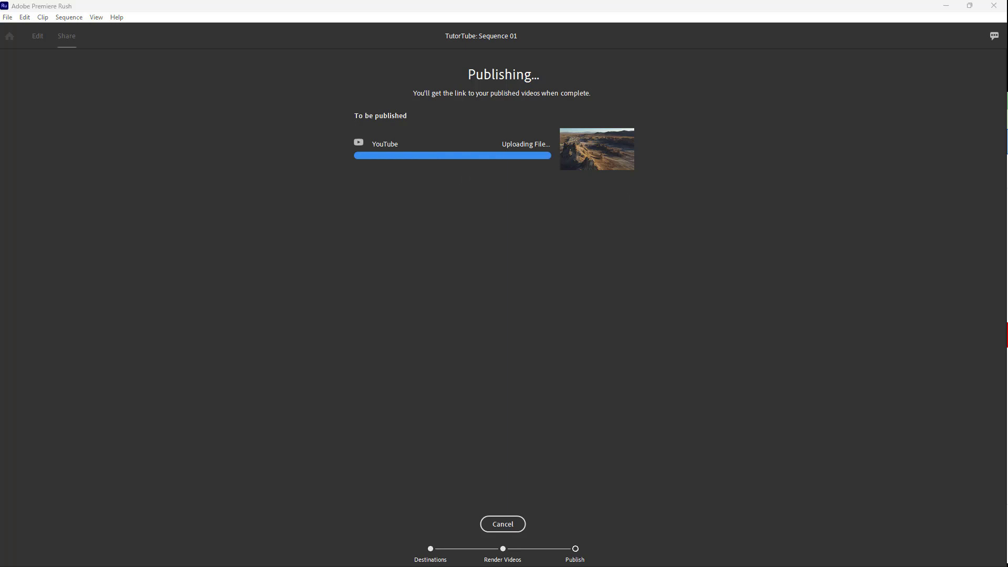
left_click_drag(1007, 179, 469, 76)
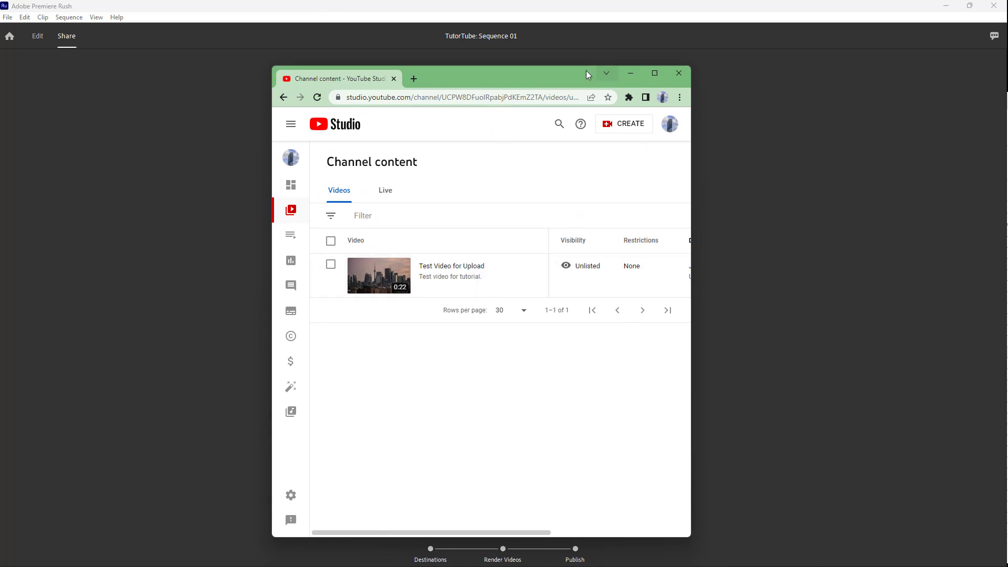
left_click_drag(586, 70, 977, 133)
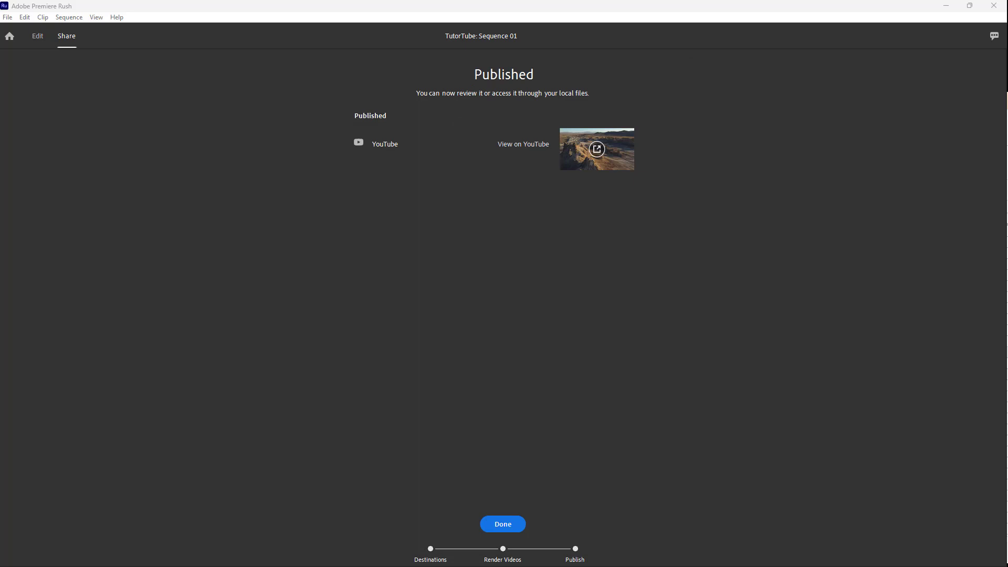
Open the Video details page for the Test video from Channel content and maximize the browser
left_click_drag(999, 156, 489, 97)
left_click(488, 378)
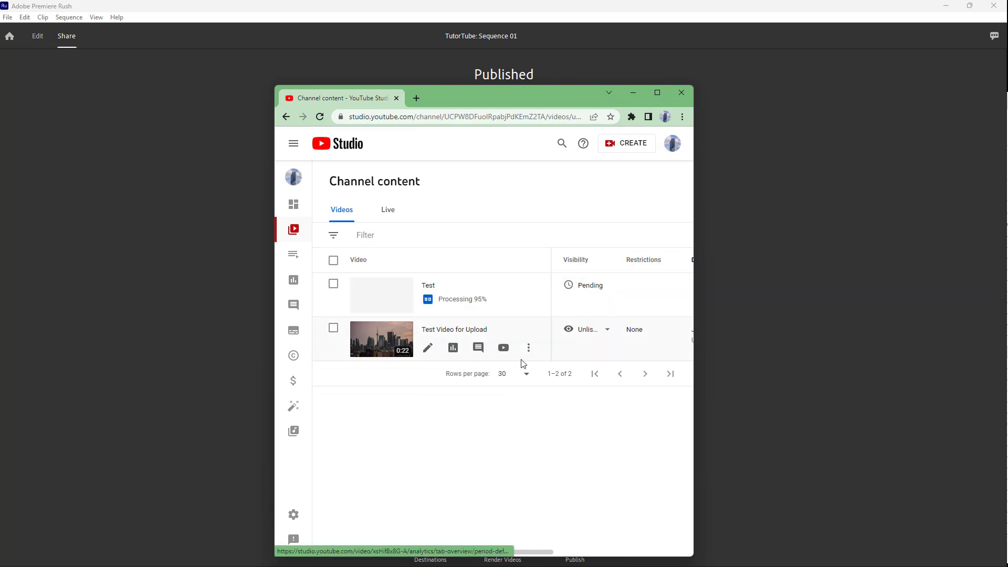
mouse_move(523, 104)
left_mouse_down()
mouse_move(752, 193)
mouse_move(533, 118)
left_mouse_up()
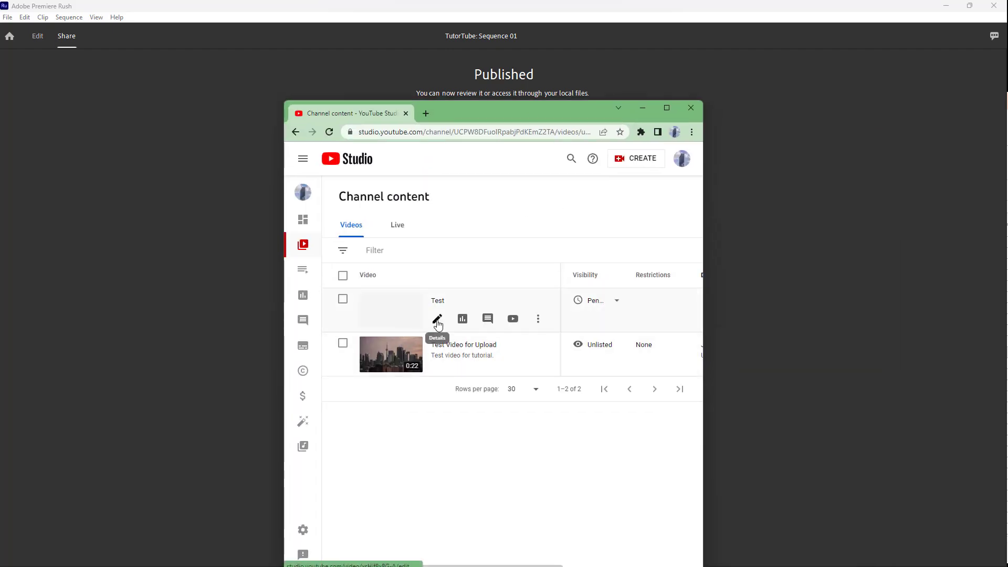
left_click(437, 318)
left_click(666, 109)
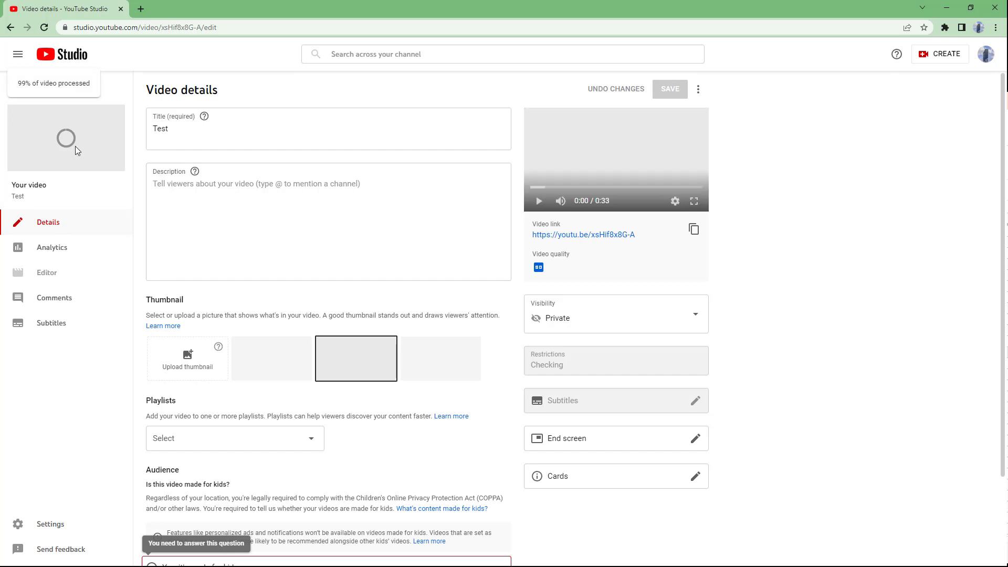
Play the 0:33 Test video muted, then minimize Chrome to reveal Premiere Rush
left_click(569, 202)
left_click(538, 201)
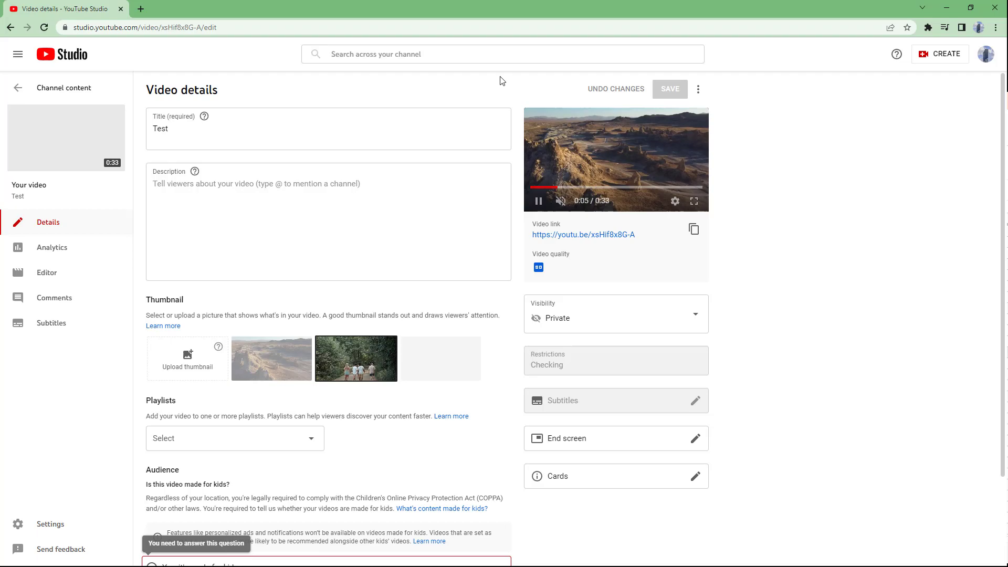
left_click_drag(502, 15, 757, 201)
key("super+Down")
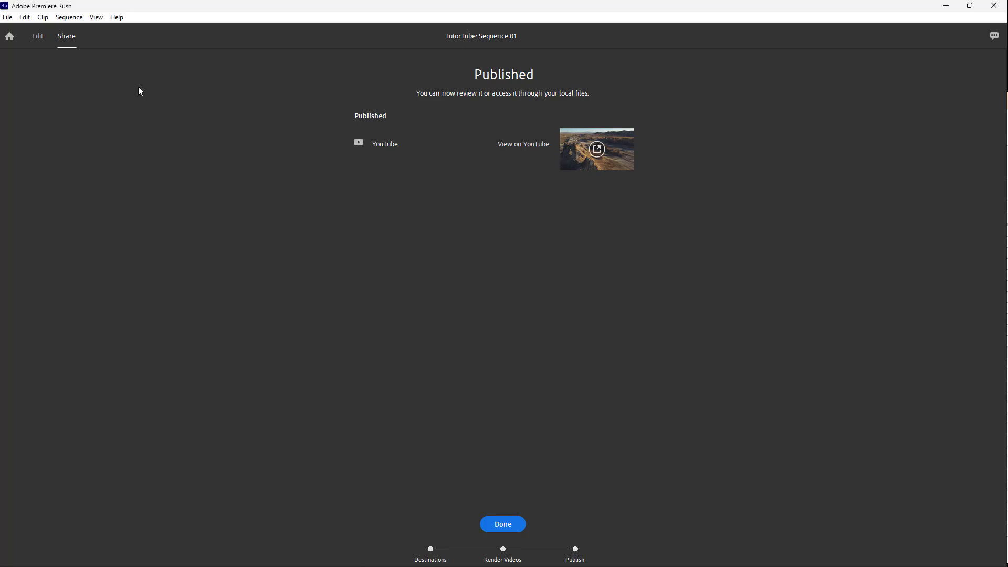
Switch to Edit and back to Share, confirming YouTube still holds 'Test' and Private
left_click(39, 36)
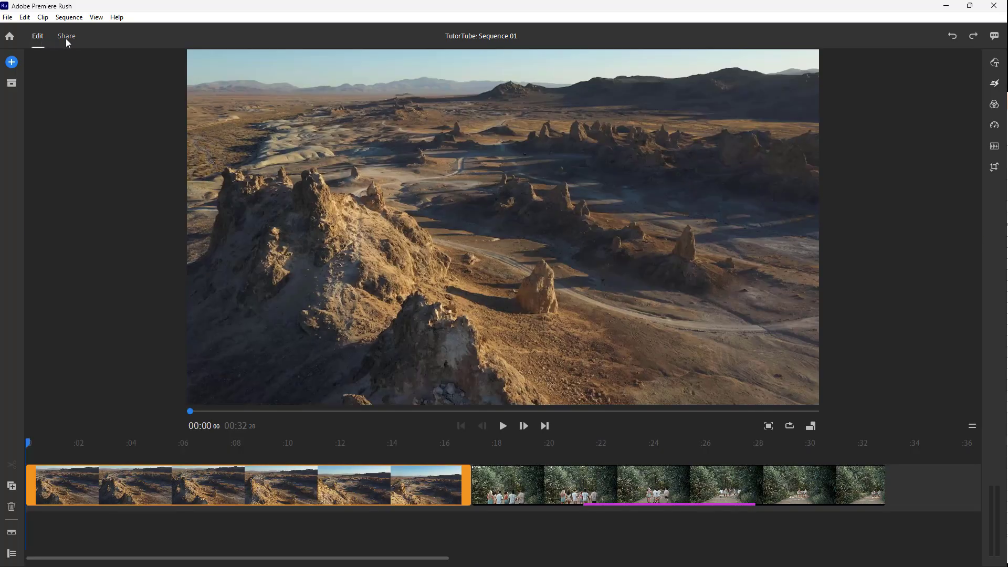
left_click(66, 34)
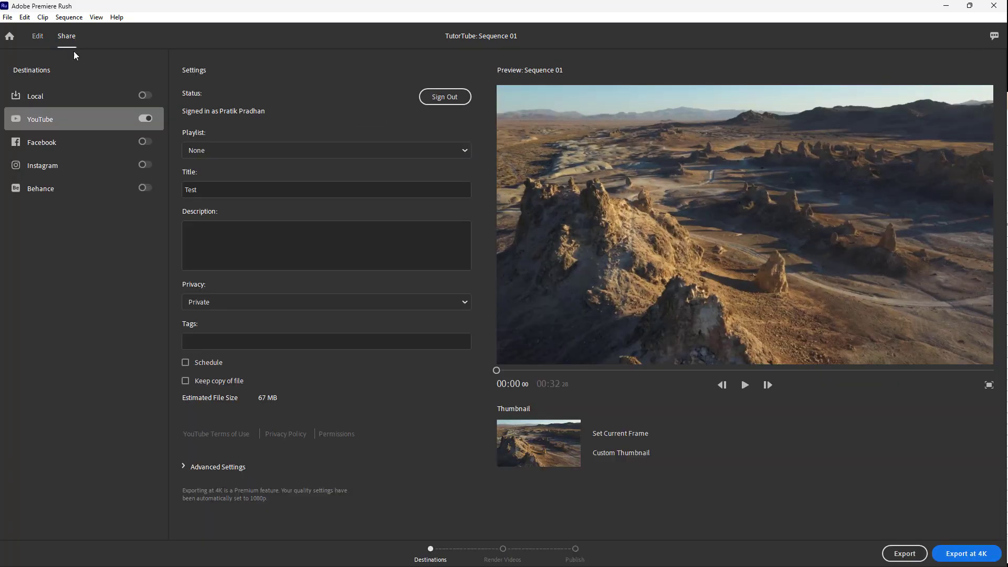